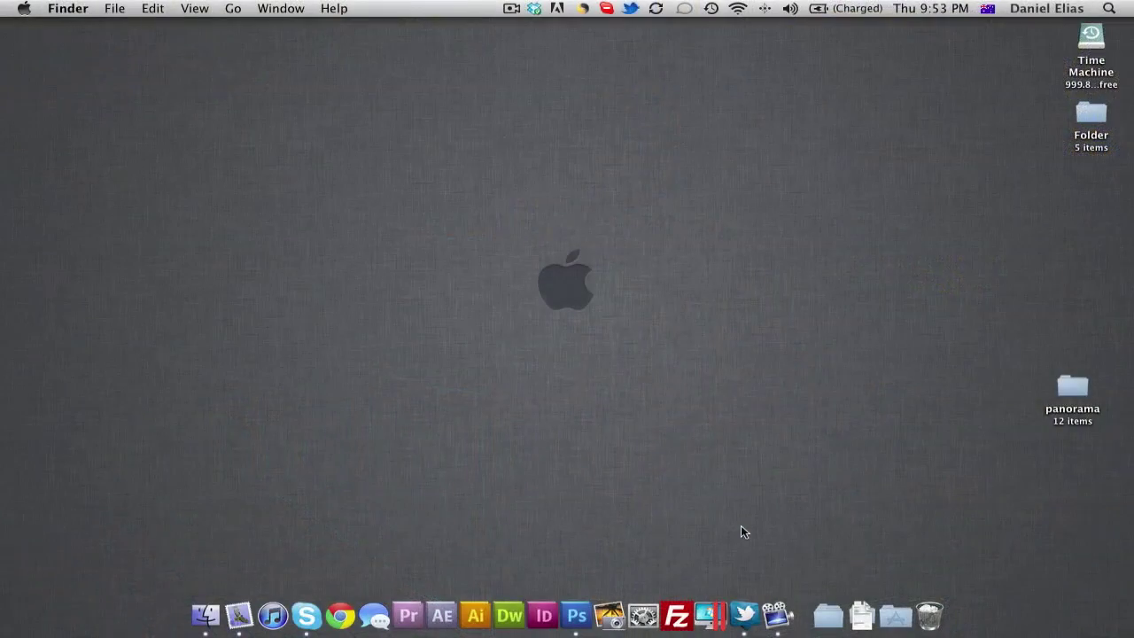
Preview the burst photos in the panorama folder, select IMG_4078.JPG, and close the folder.
double_click(1075, 390)
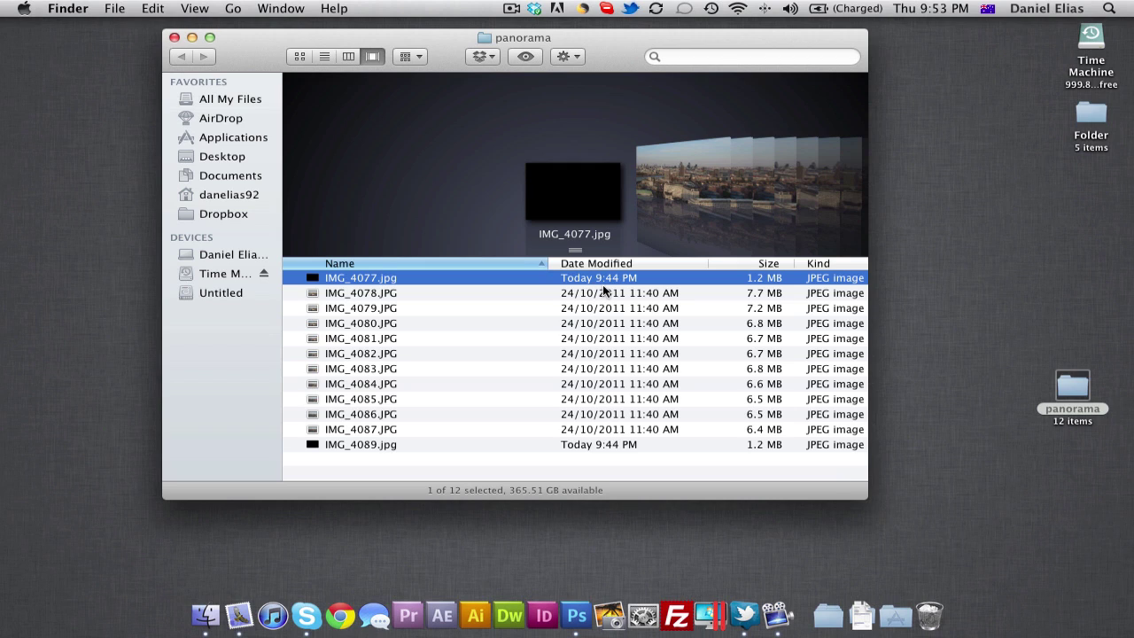
key(space)
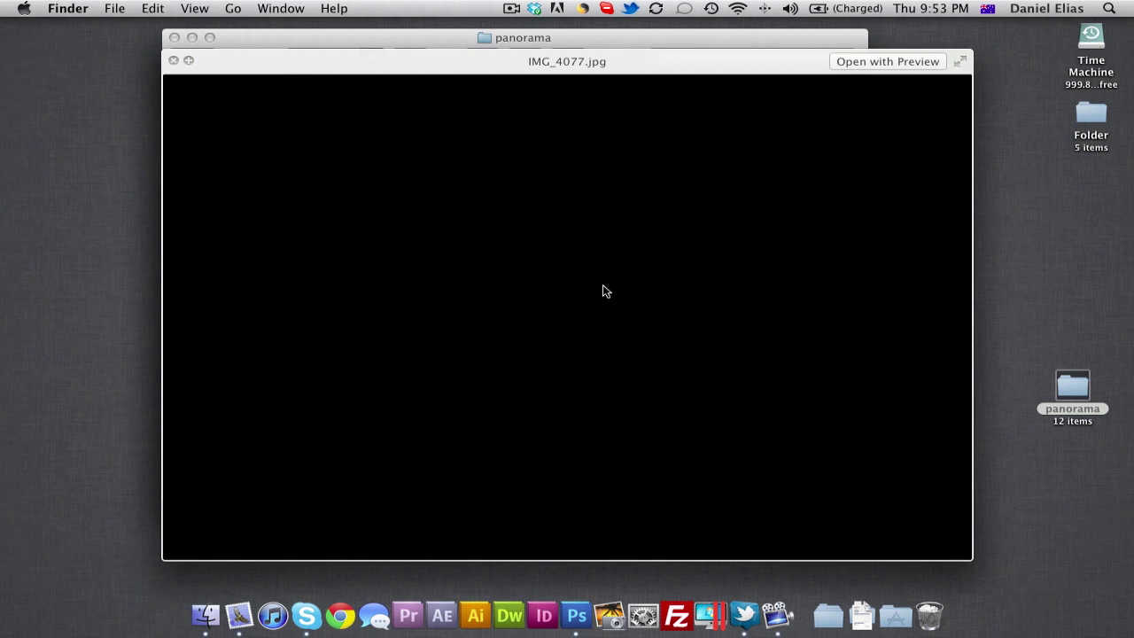
key(Down)
key(Down)
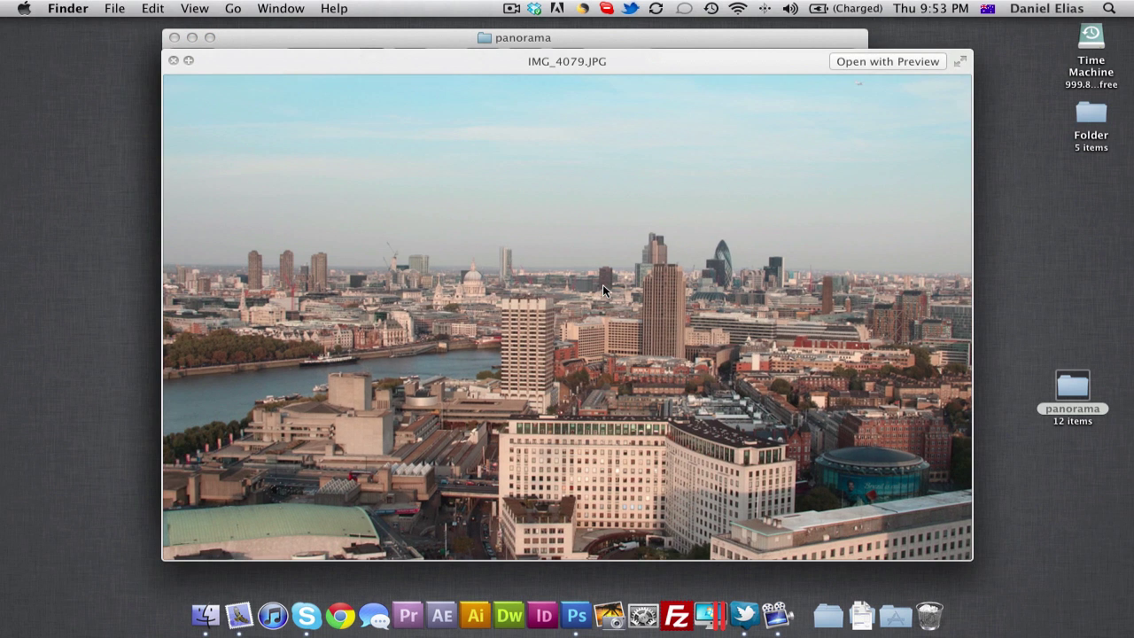
key(Down)
key(Down)
key(Down)
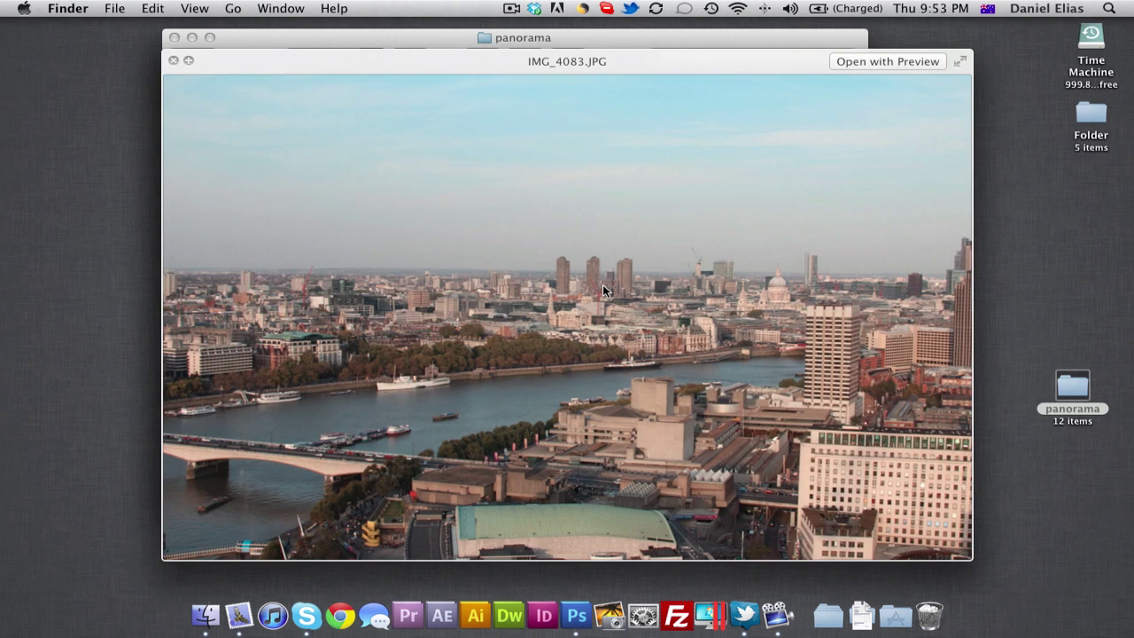
key(Down)
key(Down)
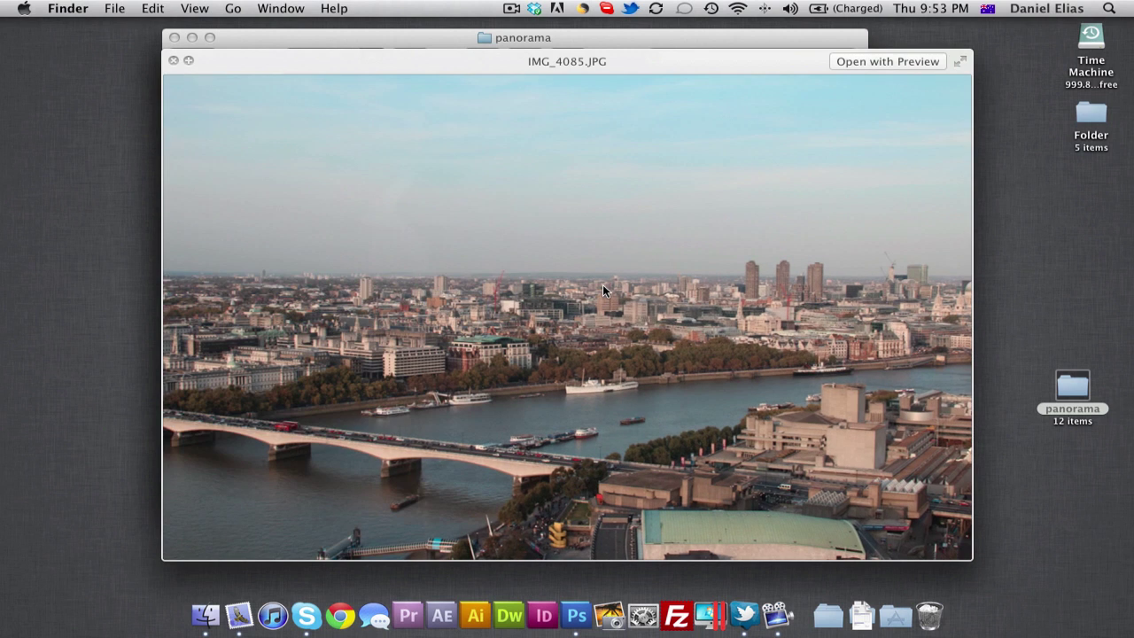
key(Down)
key(Down)
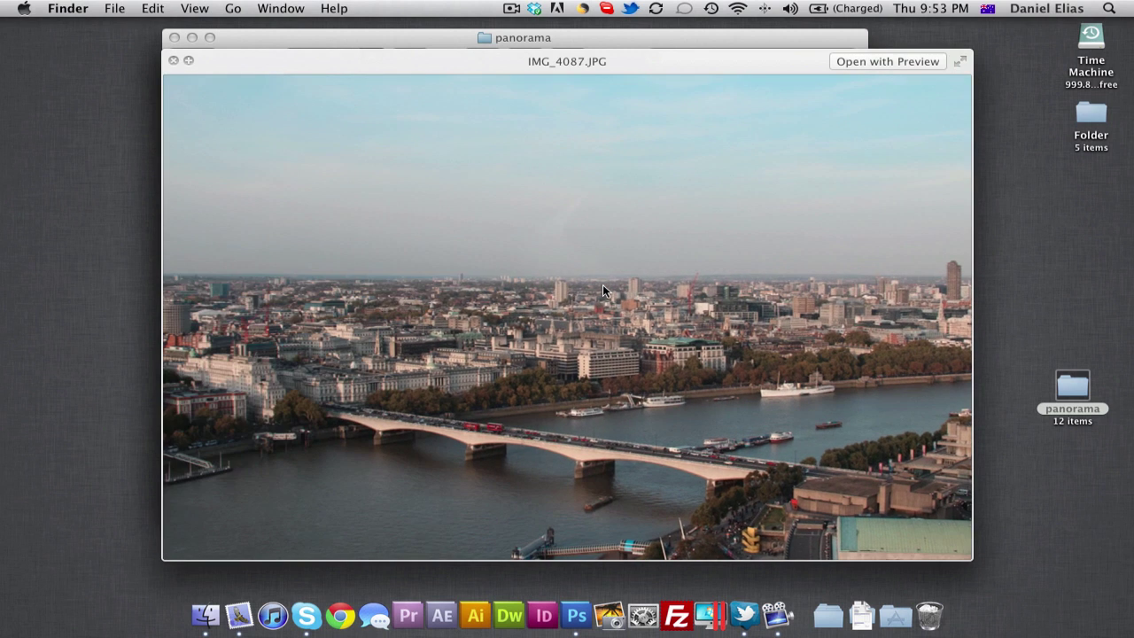
key(Down)
key(space)
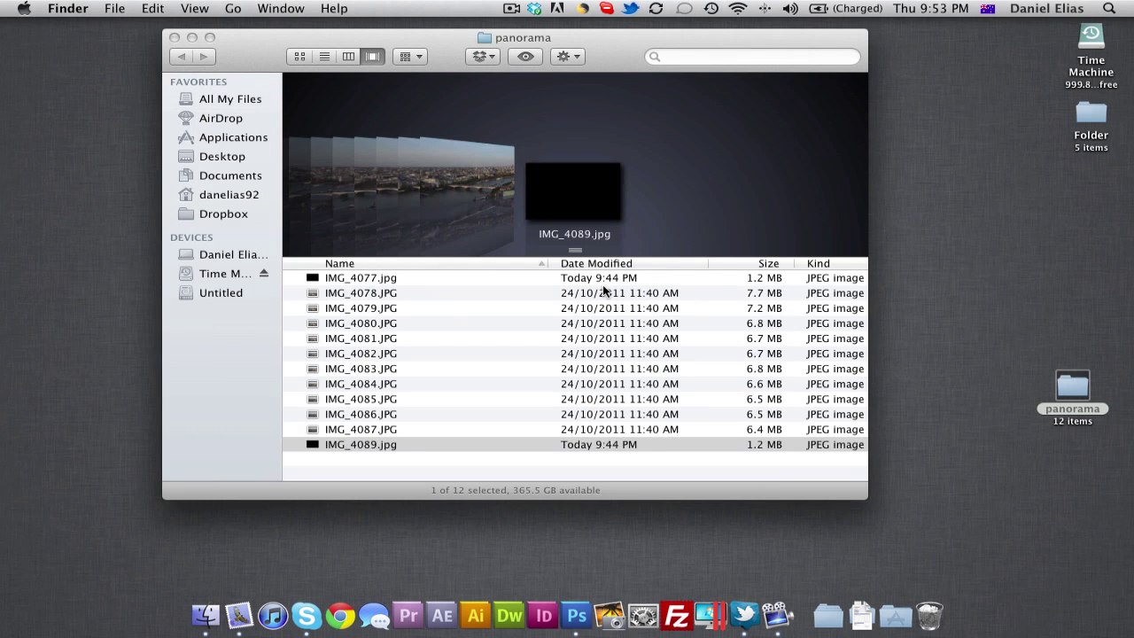
click(443, 296)
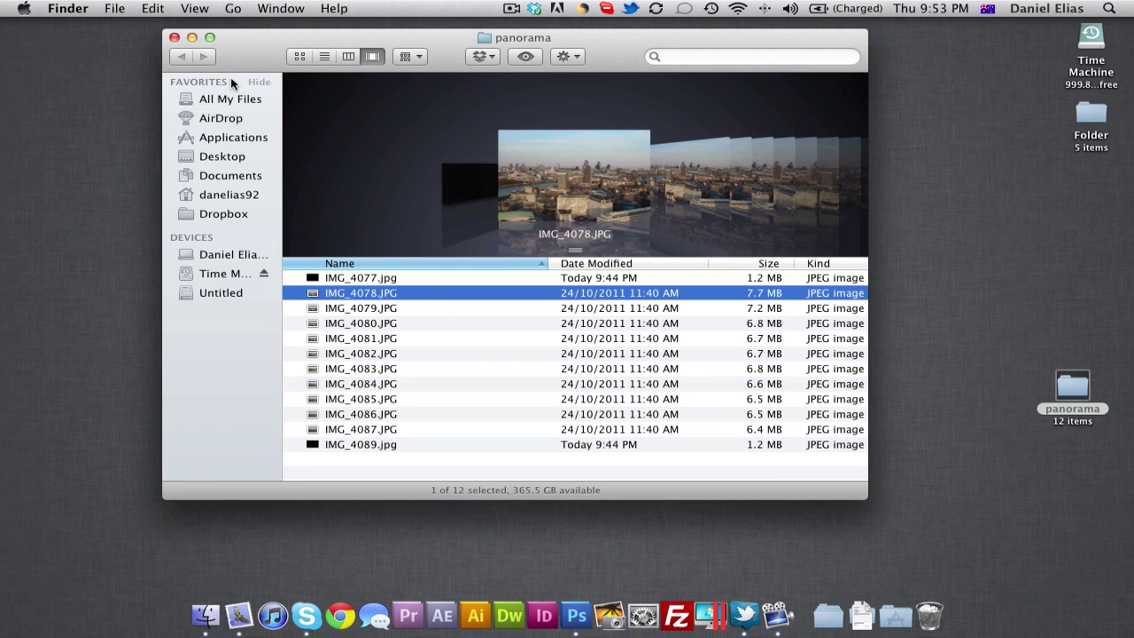
click(174, 37)
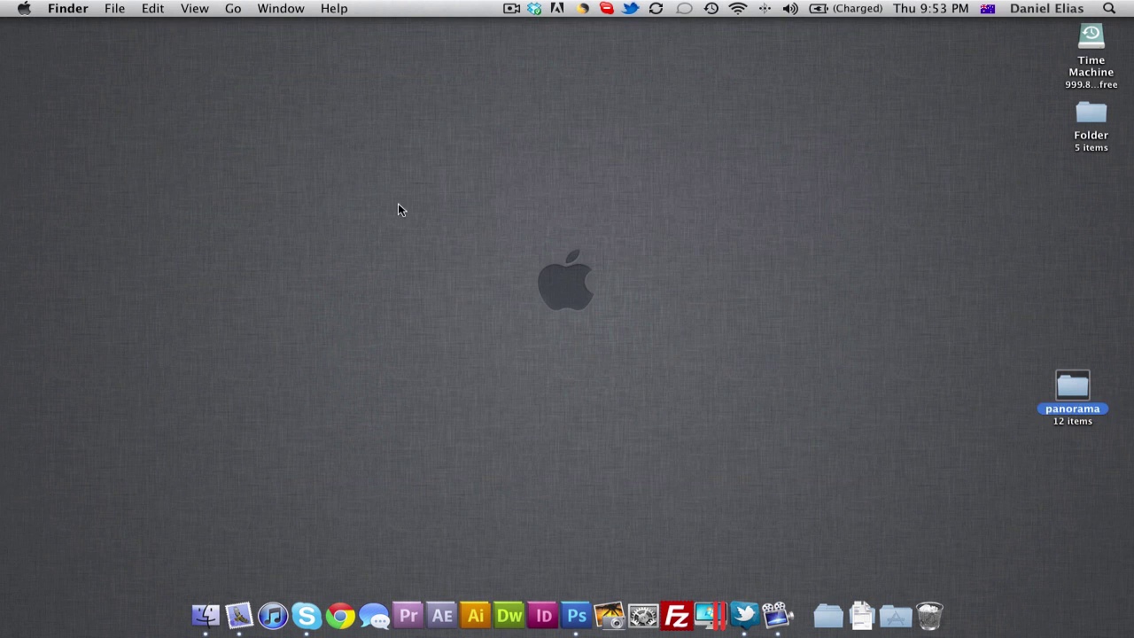
In Photoshop, launch Photomerge from File > Automate.
click(576, 615)
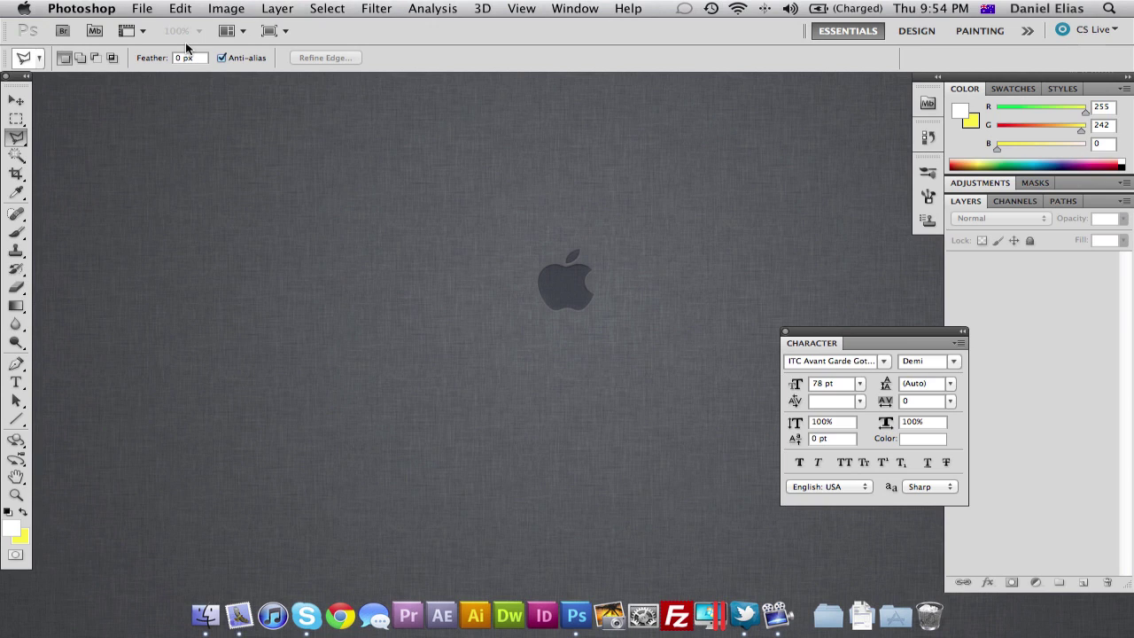
click(155, 14)
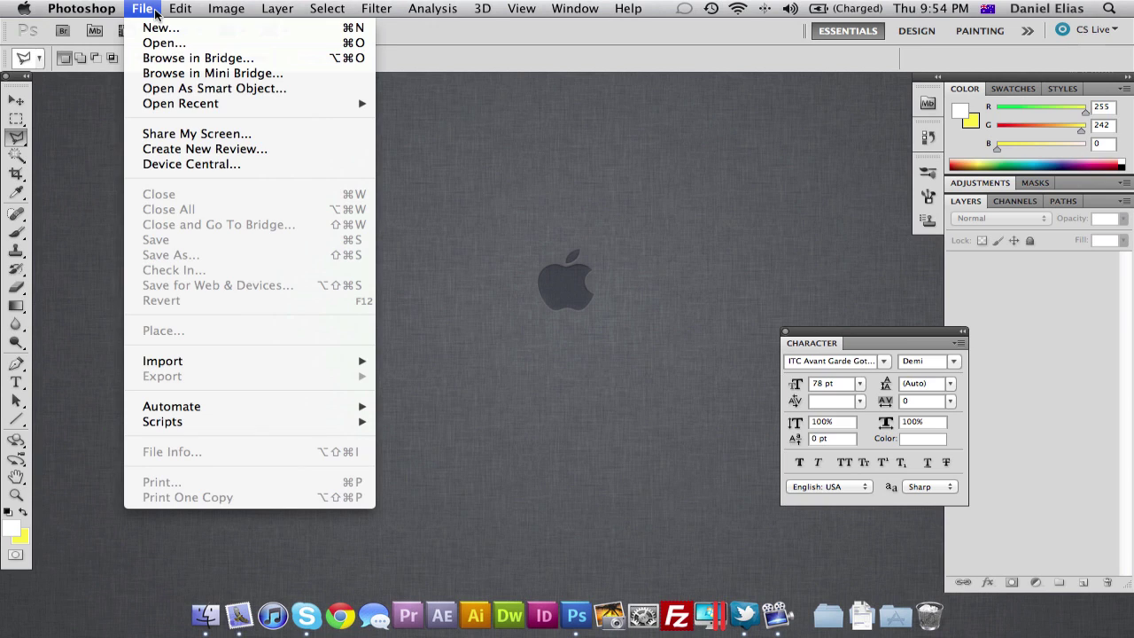
mouse_move(303, 409)
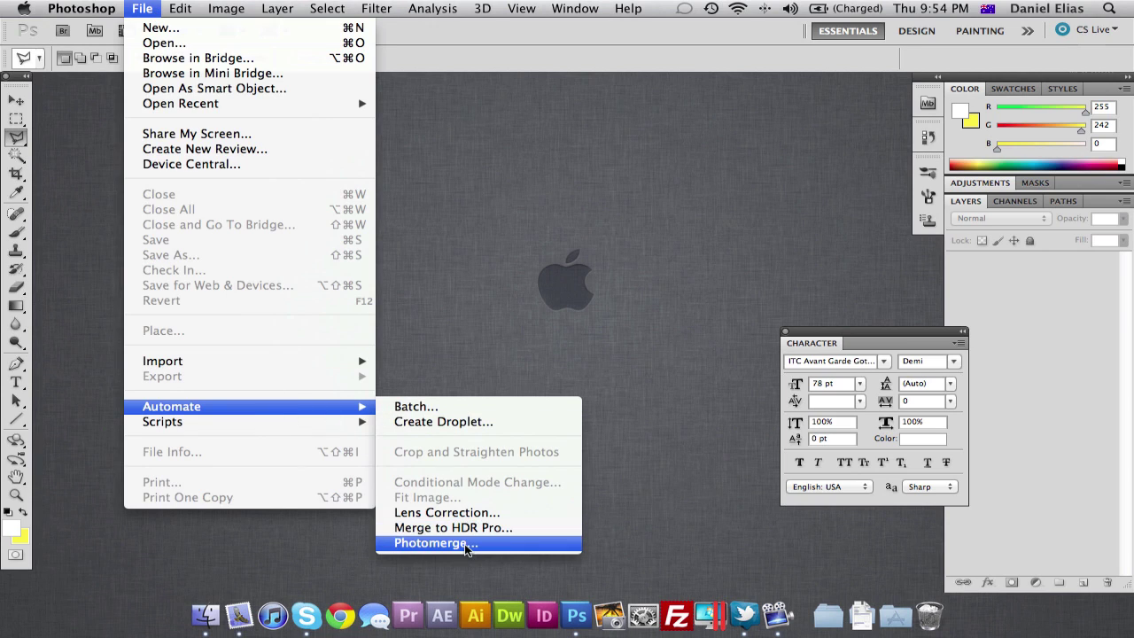
click(434, 543)
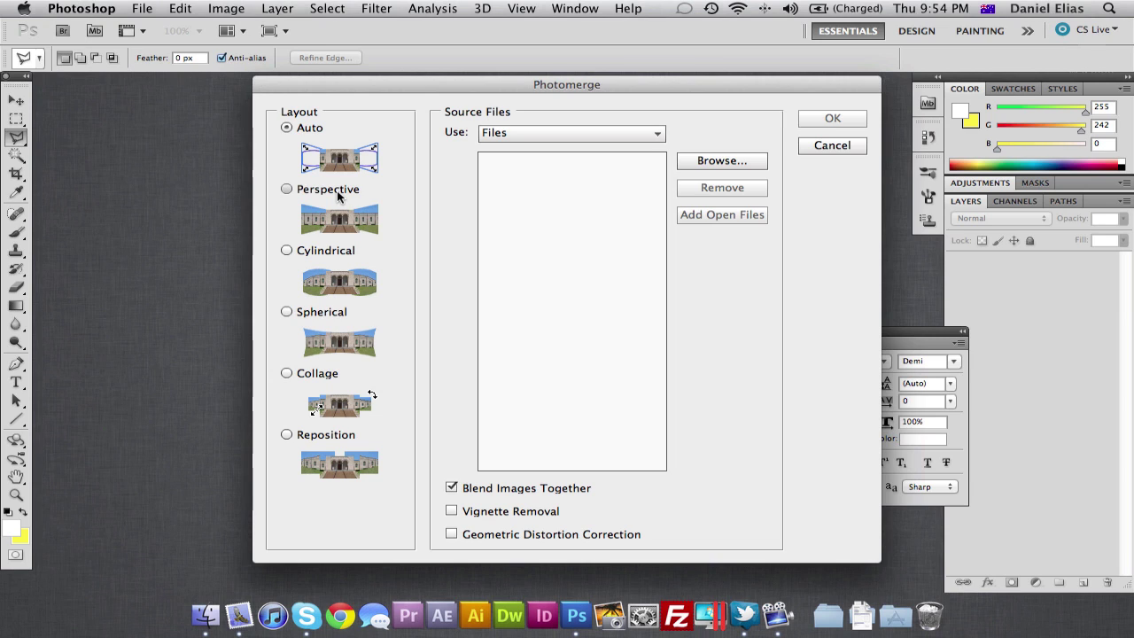
Add IMG_4078 through IMG_4087 from the panorama folder, enable Vignette Removal, and run the merge.
click(704, 163)
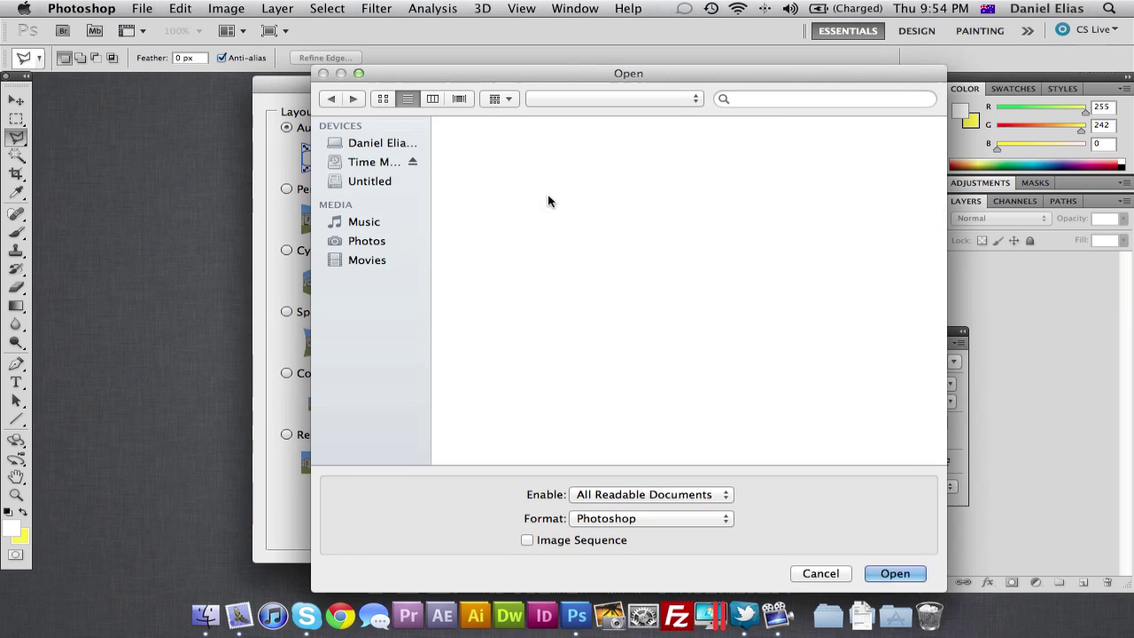
key(super+Up)
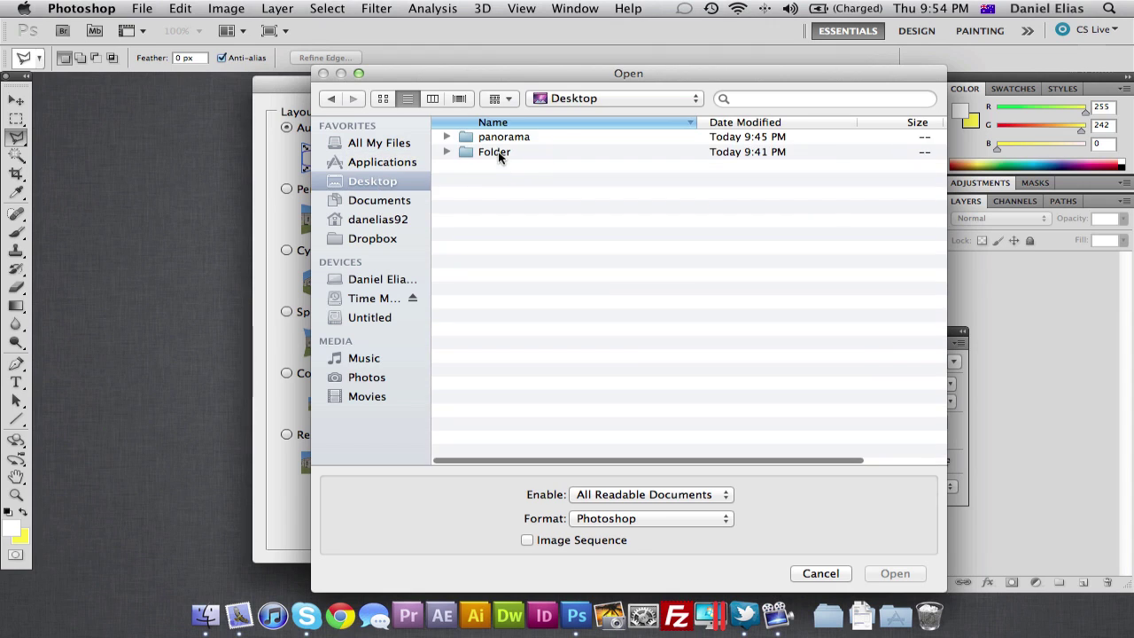
double_click(497, 153)
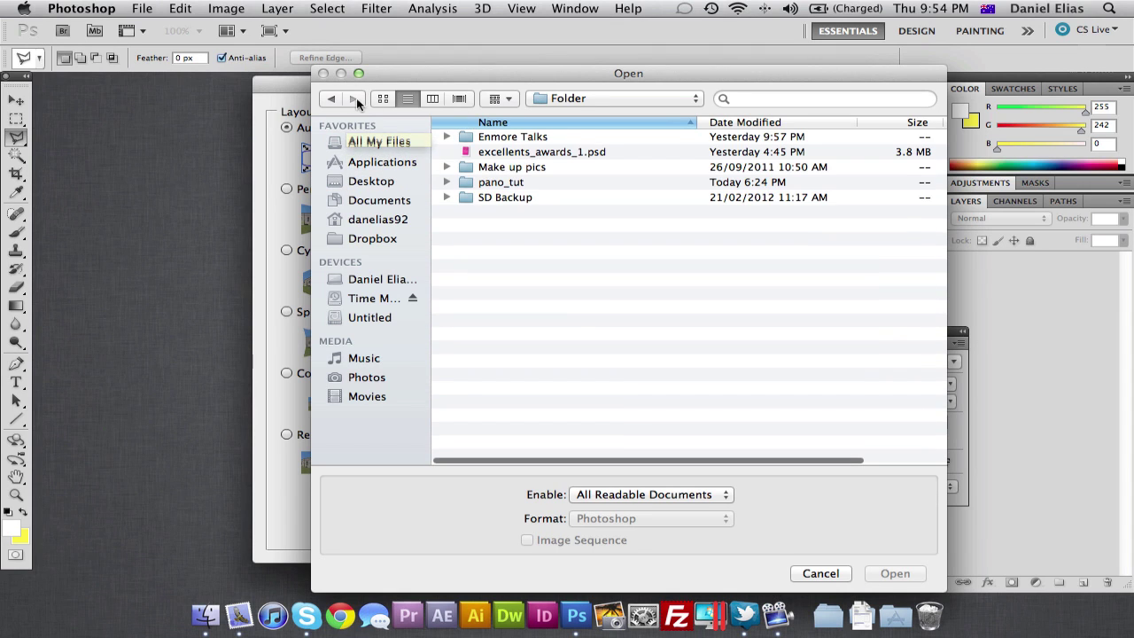
key(super+Up)
double_click(510, 136)
click(517, 153)
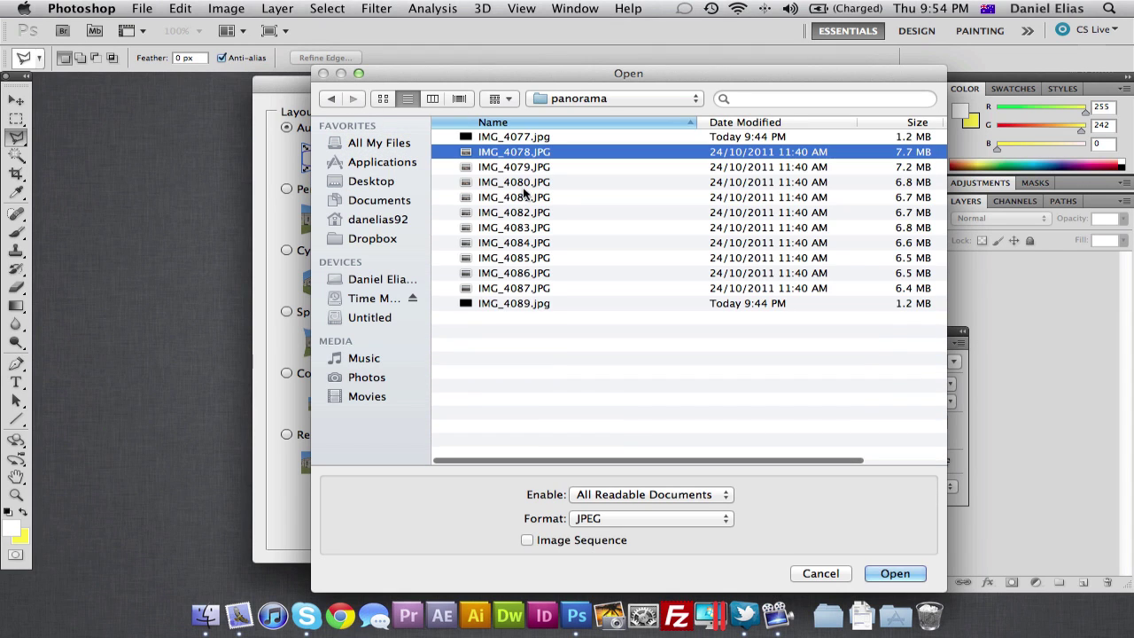
shift+click(519, 287)
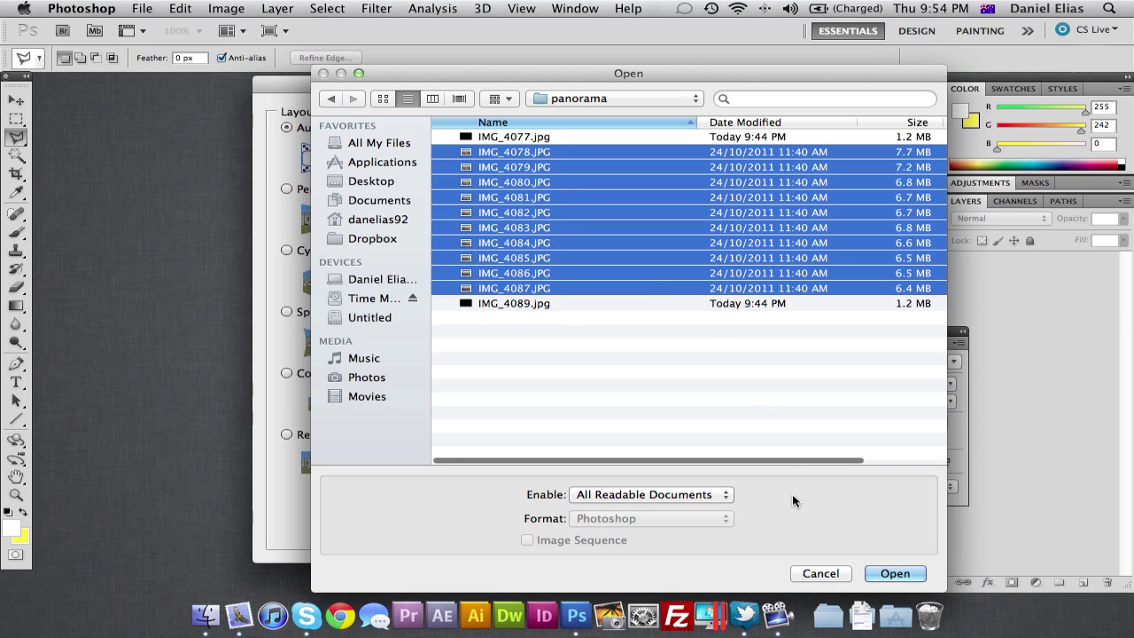
click(893, 574)
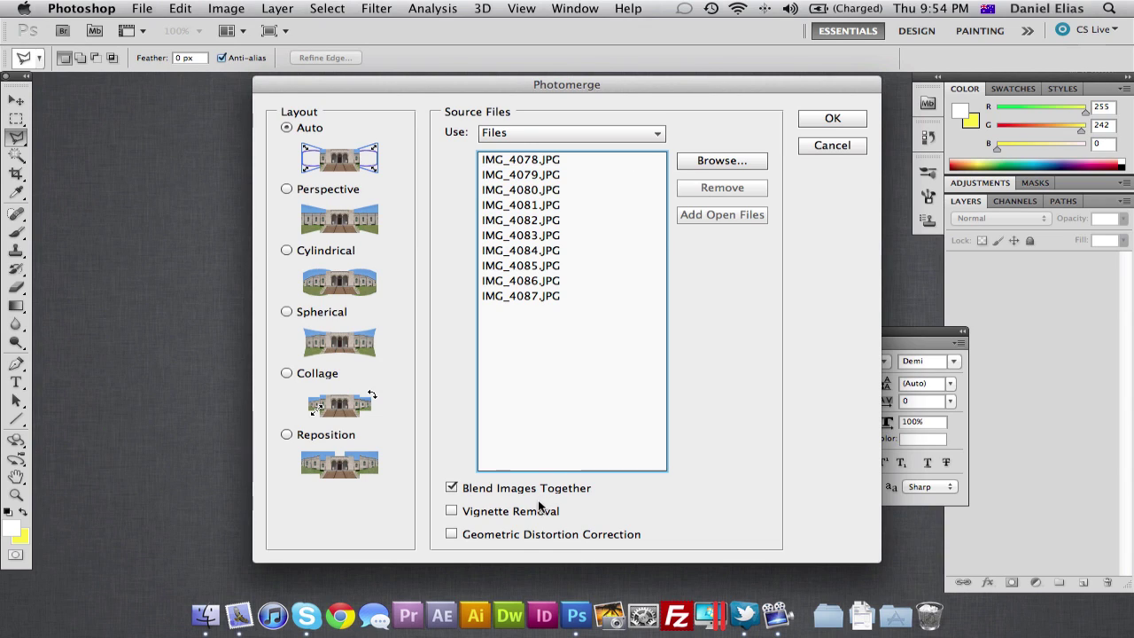
click(452, 512)
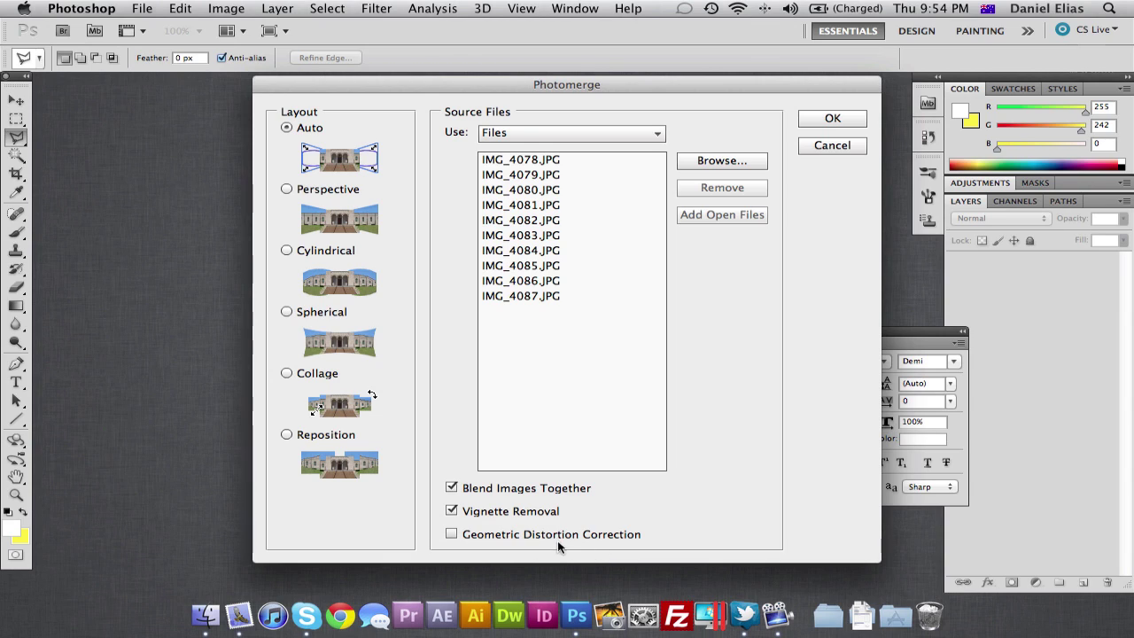
click(833, 120)
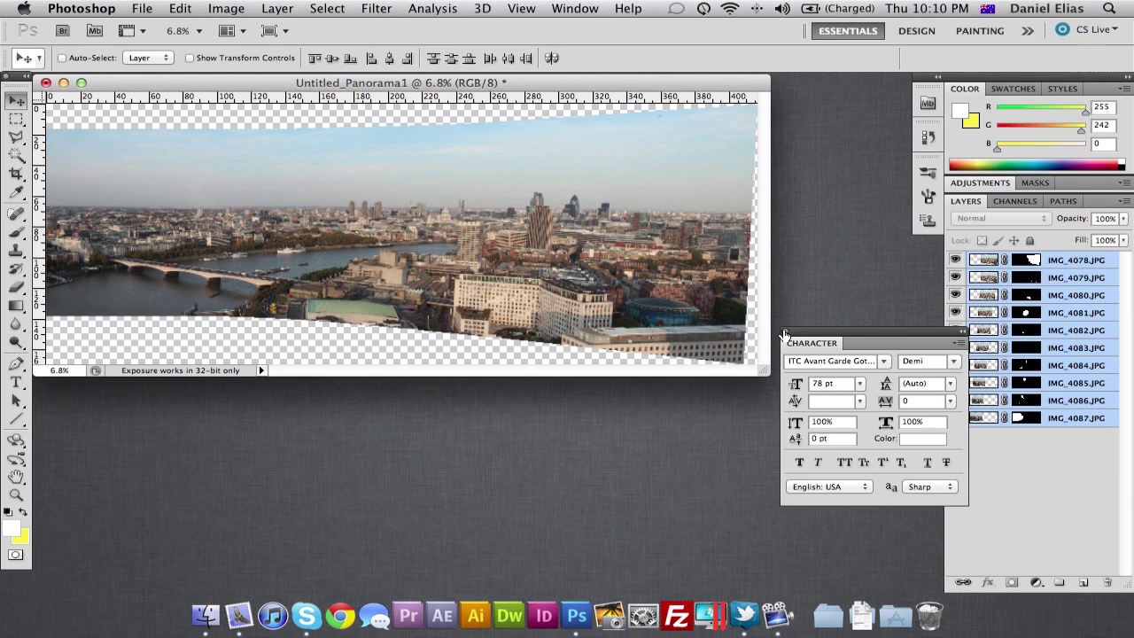
Close the Character panel, merge the ten layers into one IMG_4078.JPG layer, and enlarge the window.
click(785, 334)
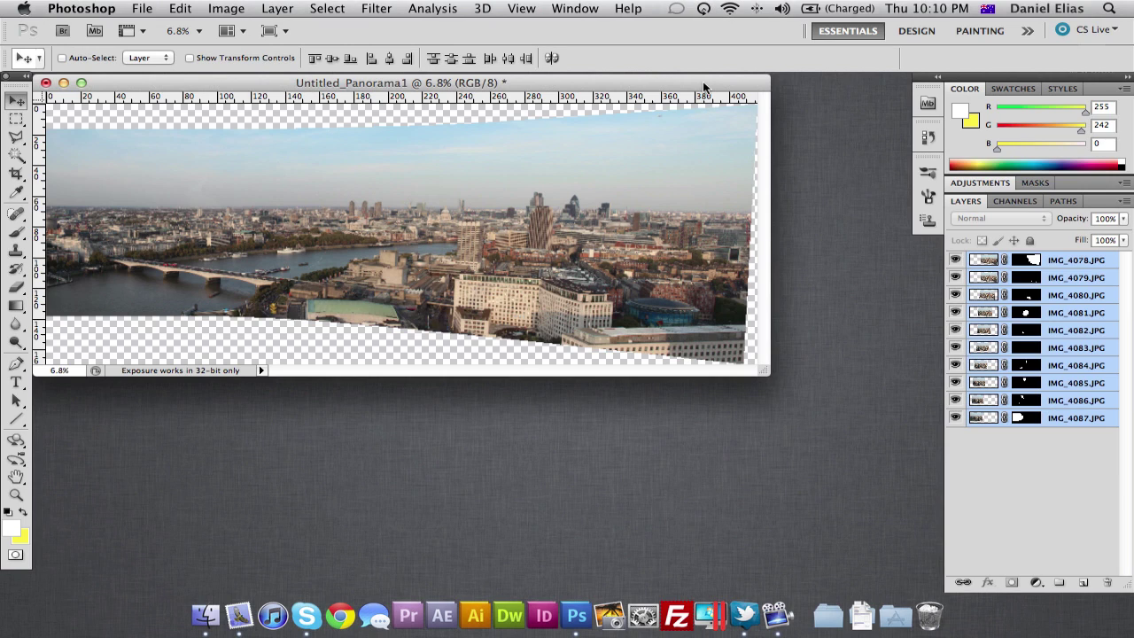
drag(705, 86, 729, 92)
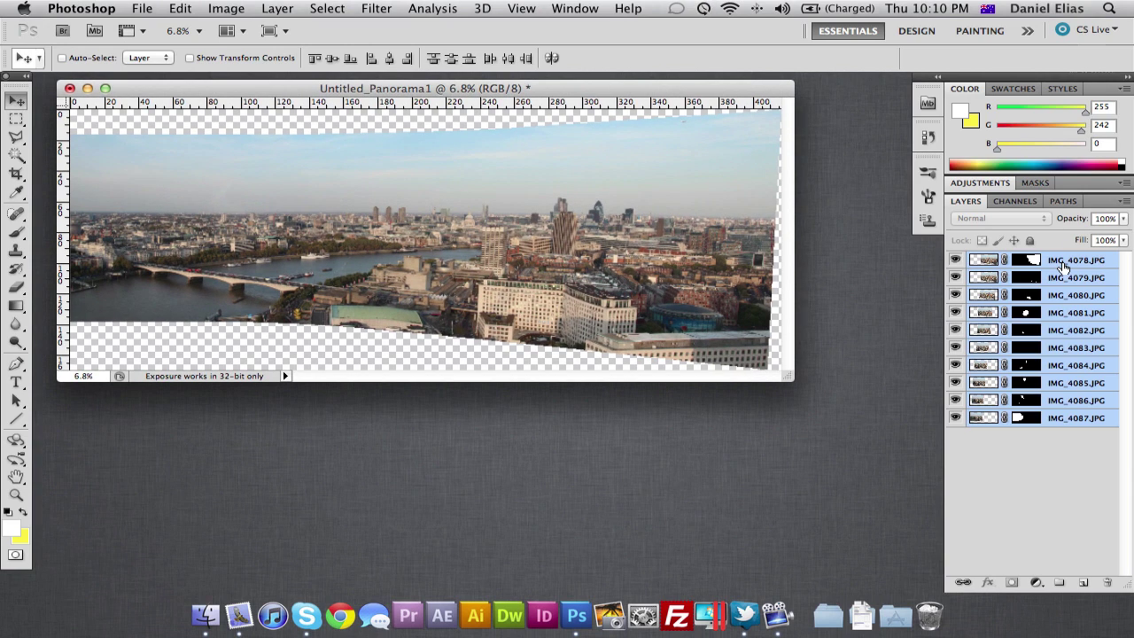
right_click(1061, 352)
click(1007, 546)
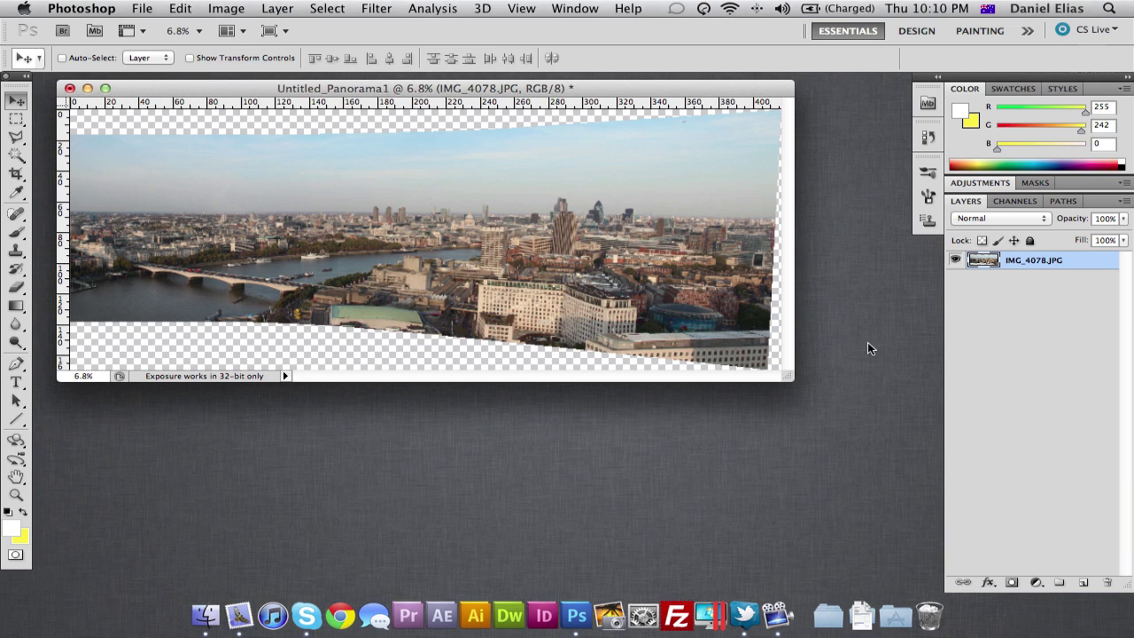
drag(792, 381, 901, 420)
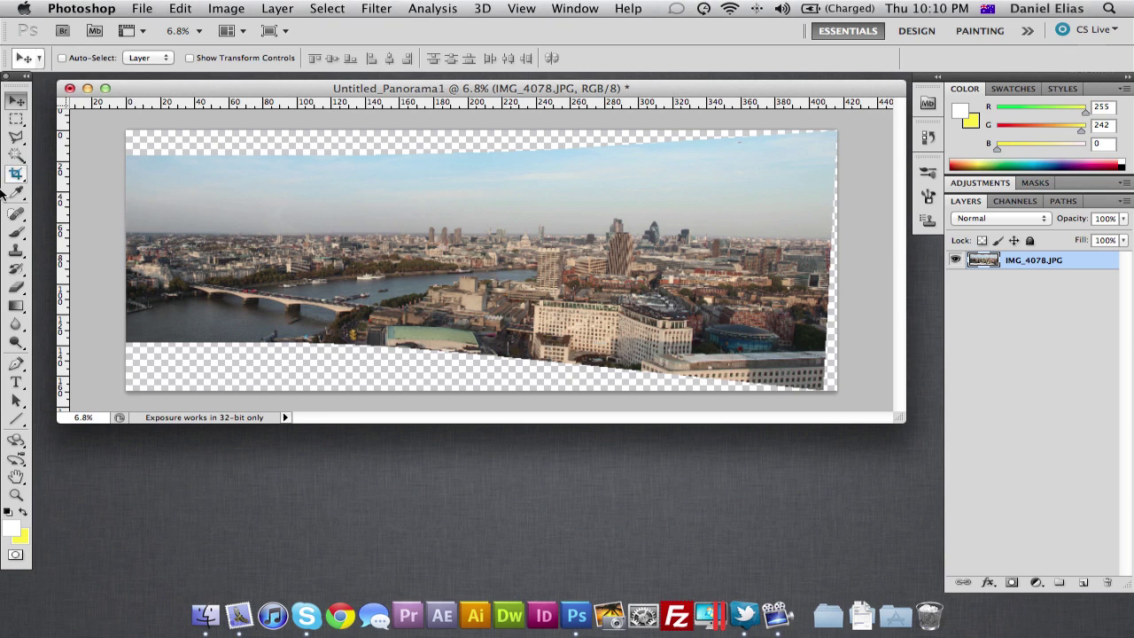
Crop the panorama to a box just inside its transparent edges and commit it.
click(16, 173)
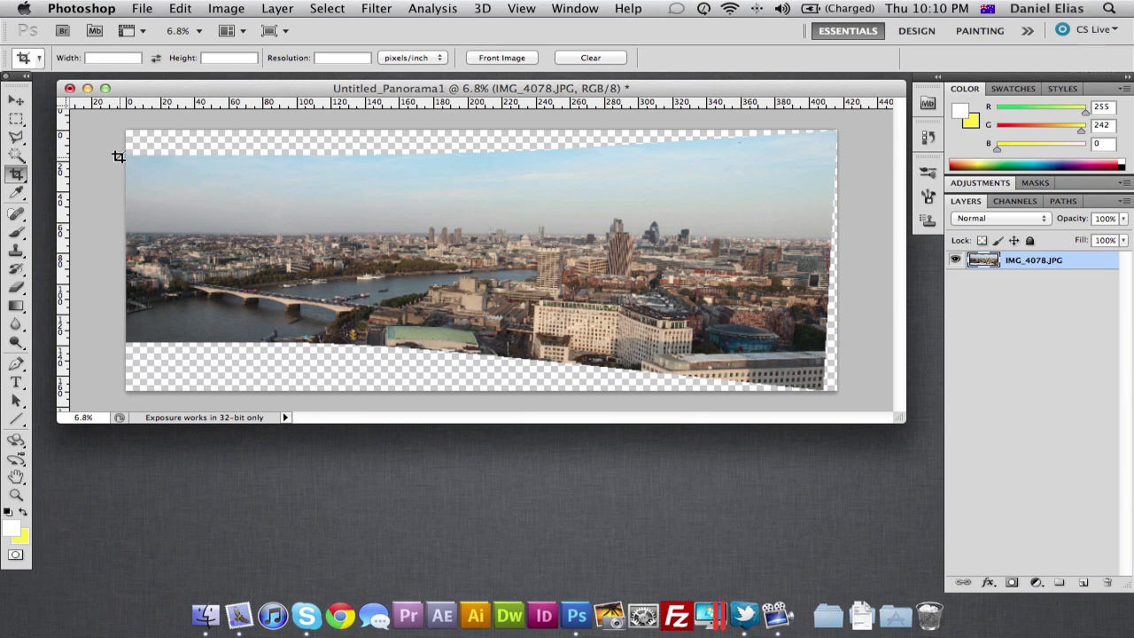
drag(115, 161, 819, 337)
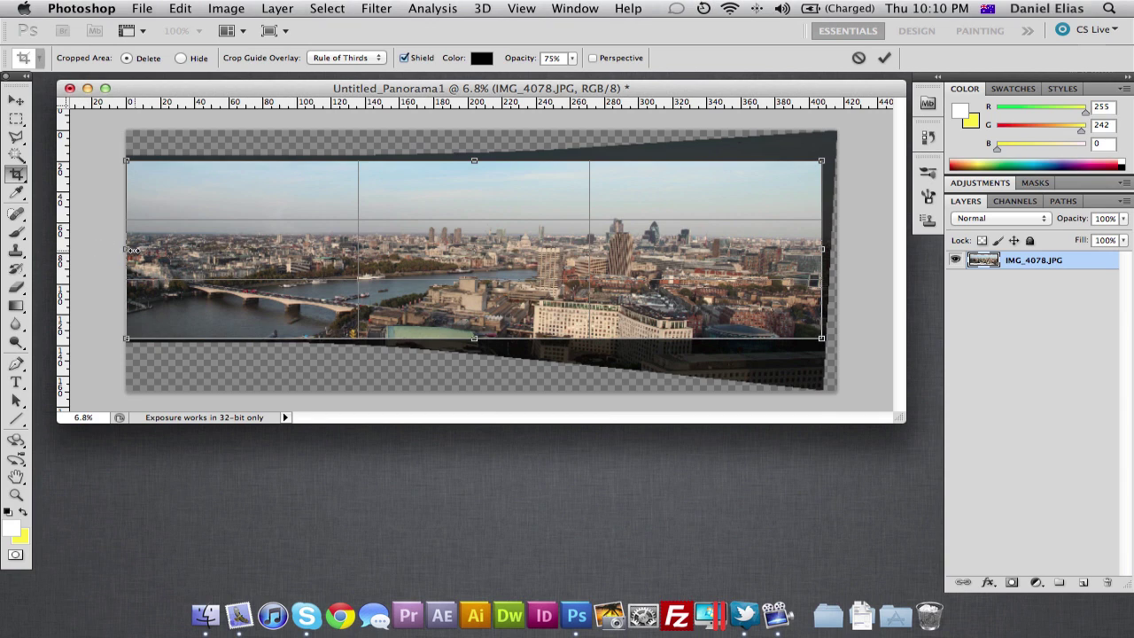
drag(136, 253, 141, 249)
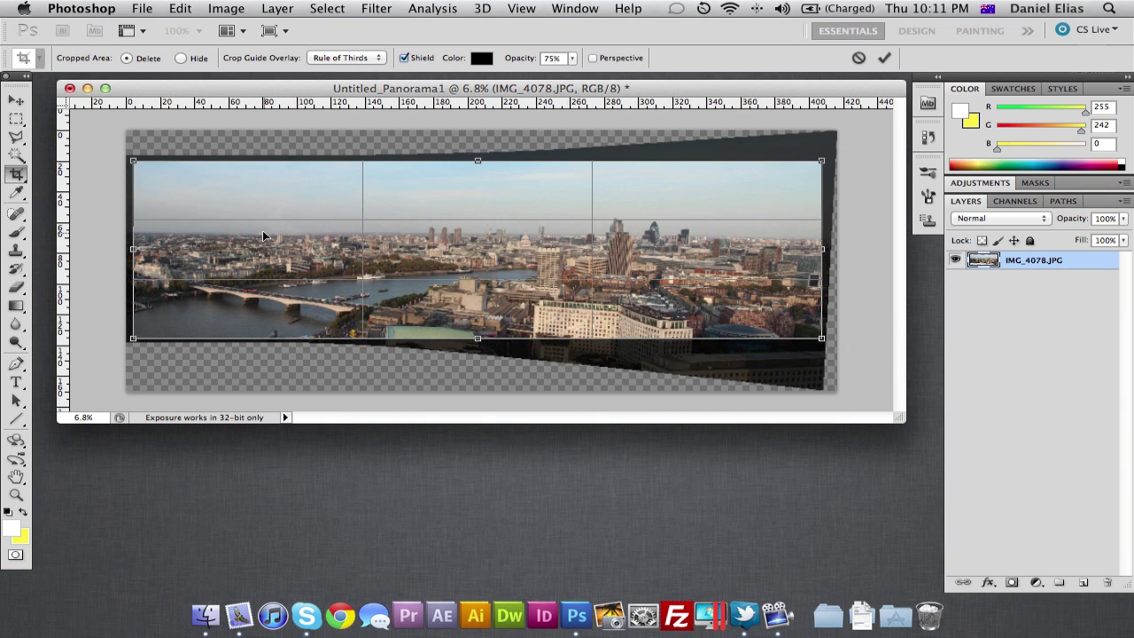
key(Return)
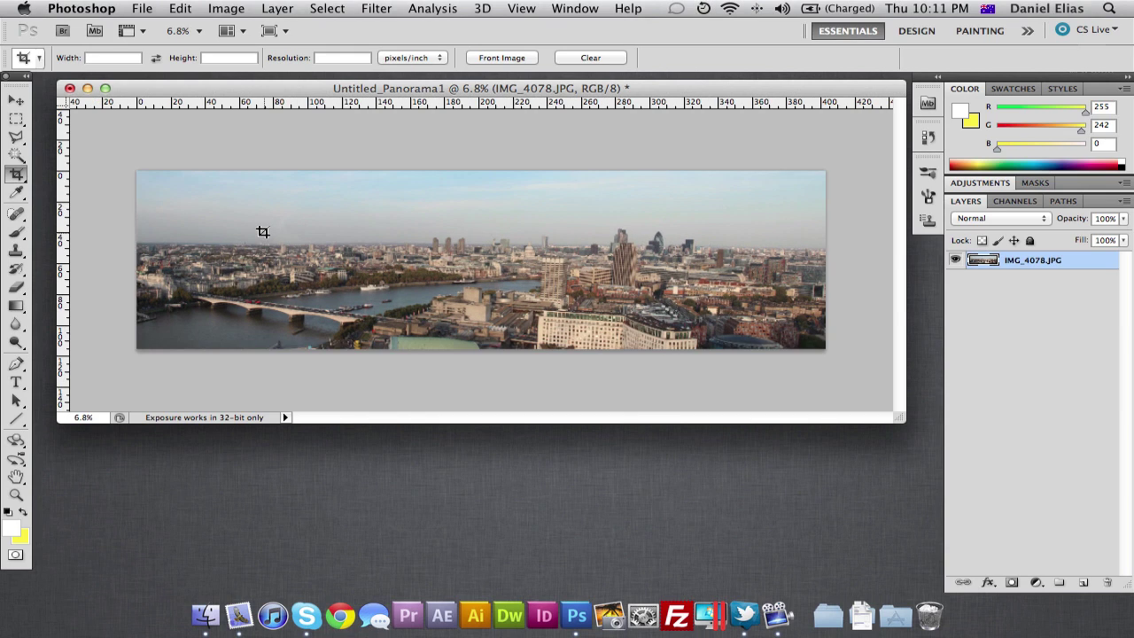